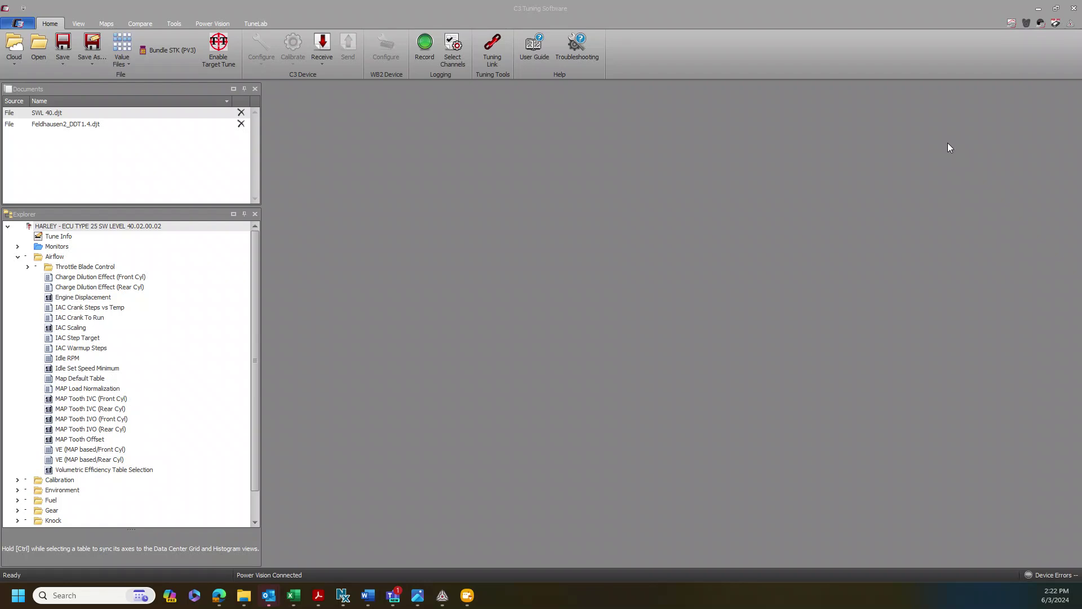
- Annotate the workspace with the number 35, and a 40 beneath it
mouse_move(411, 209)
left_mouse_down()
mouse_move(536, 193)
mouse_move(444, 269)
left_mouse_up()
mouse_move(623, 186)
left_mouse_down()
mouse_move(580, 194)
mouse_move(589, 248)
mouse_move(530, 261)
left_mouse_up()
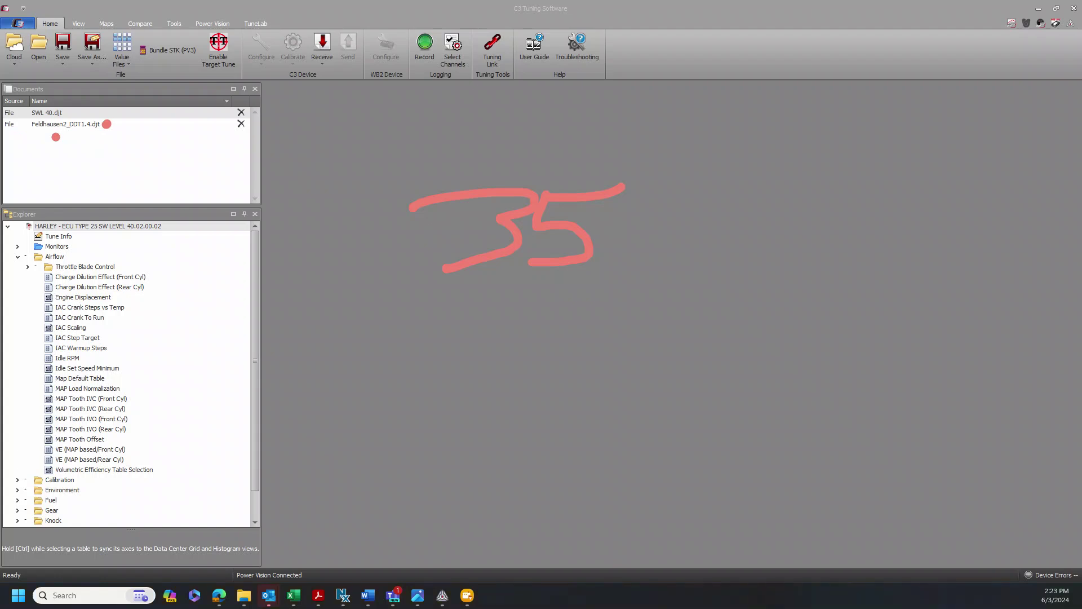
mouse_move(420, 315)
left_mouse_down()
mouse_move(413, 366)
mouse_move(453, 385)
left_mouse_up()
left_click_drag(440, 331, 438, 420)
mouse_move(498, 331)
left_mouse_down()
mouse_move(523, 364)
mouse_move(495, 335)
left_mouse_up()
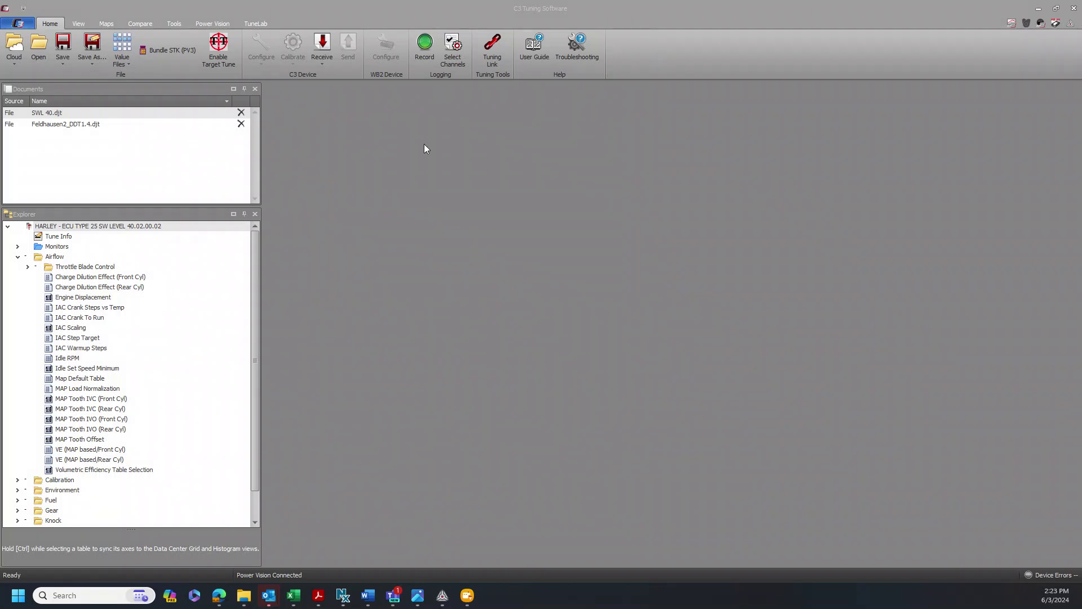
- Switch to the Feldhausen2_DDT1.4 tune and begin a value export limited to modified tables
left_click(71, 126)
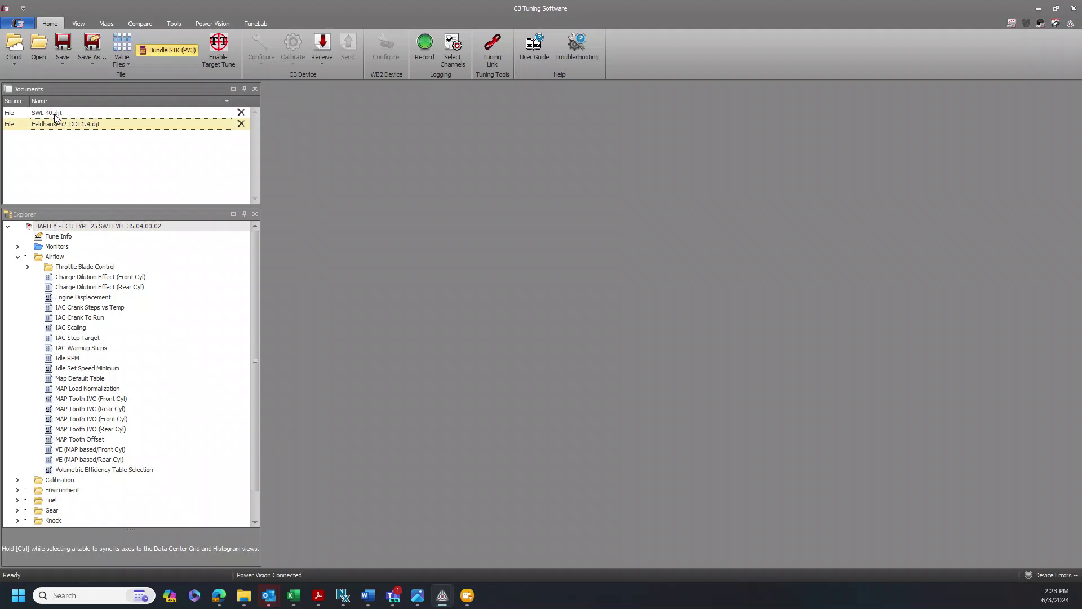
left_click(120, 50)
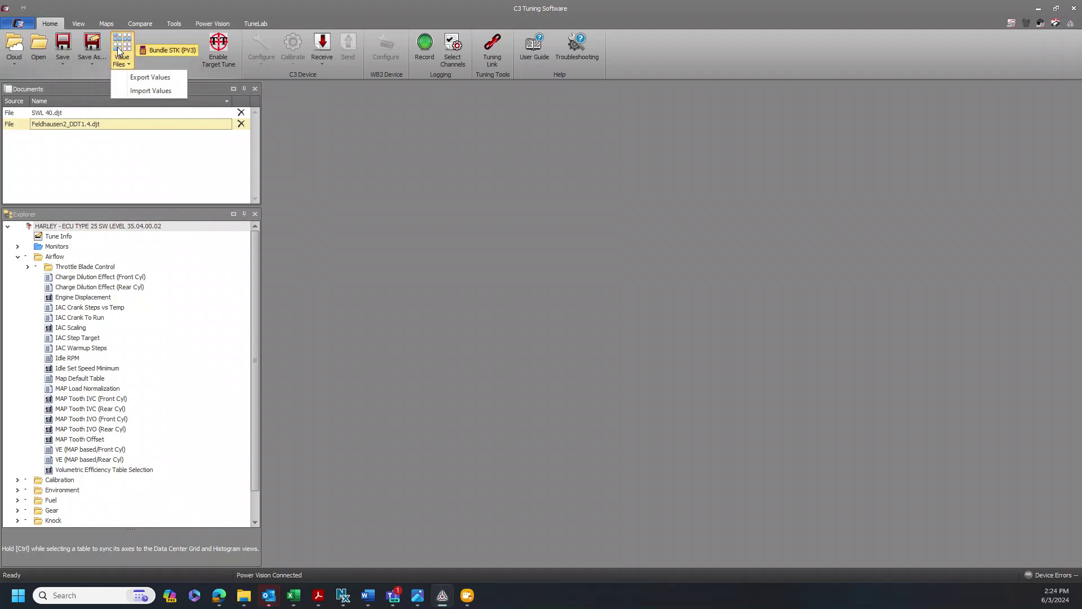
left_click(134, 78)
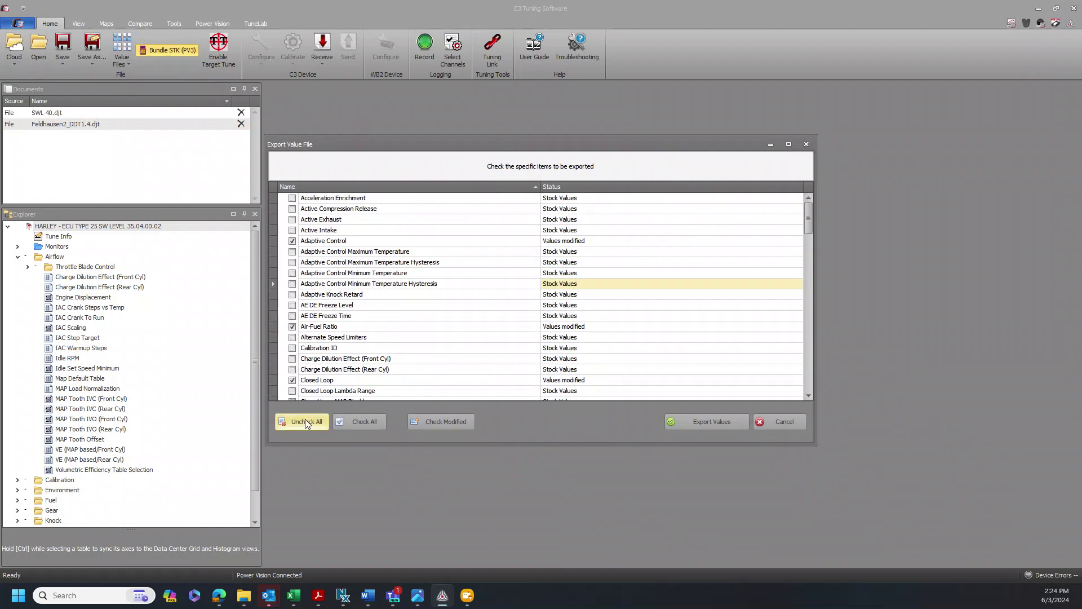
left_click(454, 424)
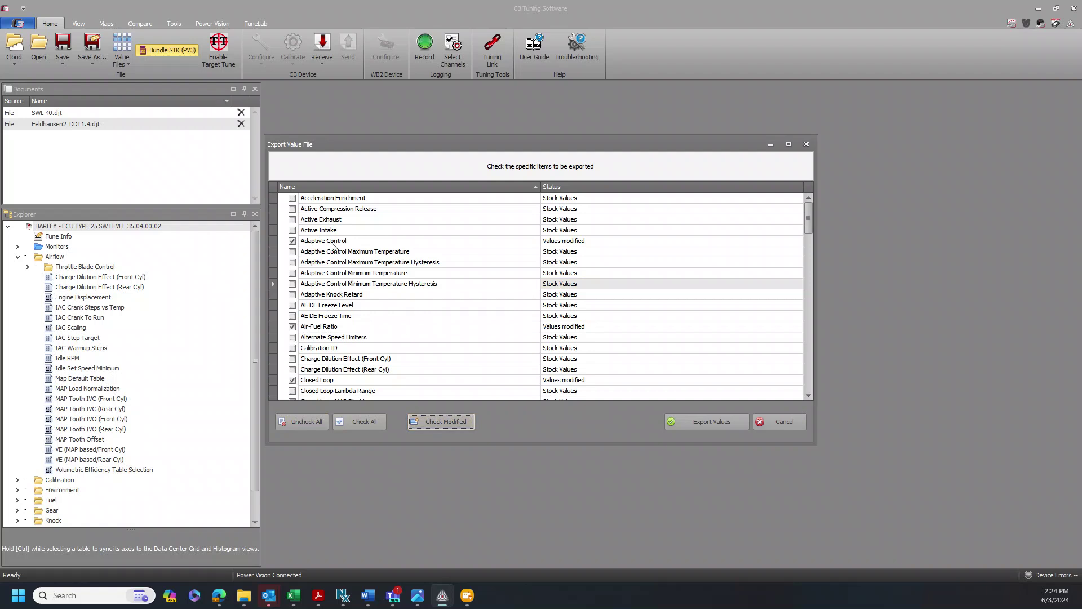
- Review the ticked modified tables, export them, then cancel the save-file dialog
scroll(578, 243, "down", 2)
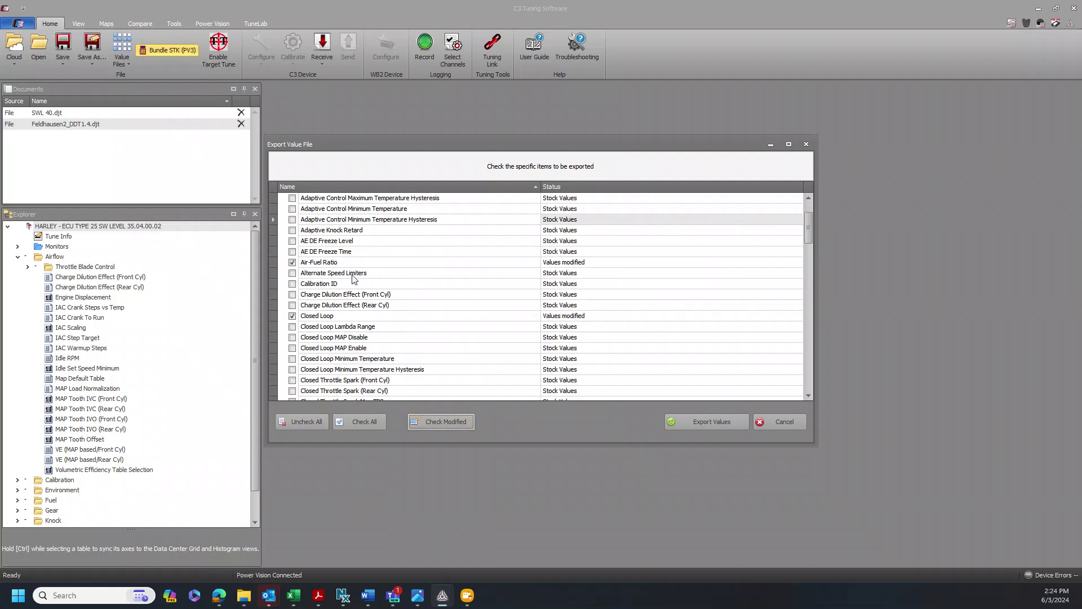
scroll(331, 268, "down", 2)
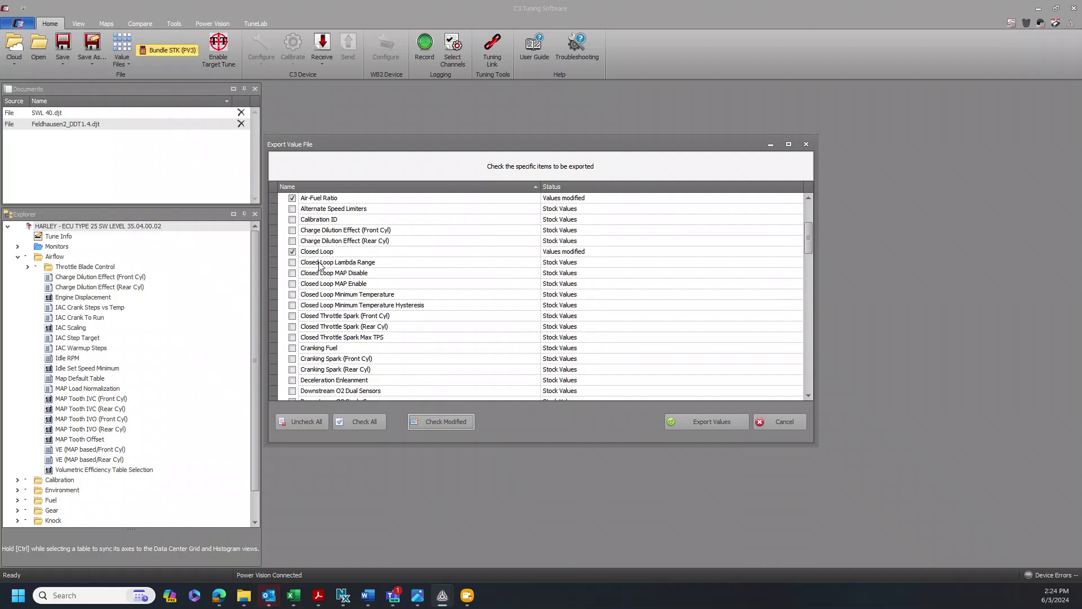
scroll(320, 266, "down", 1)
scroll(331, 321, "down", 1)
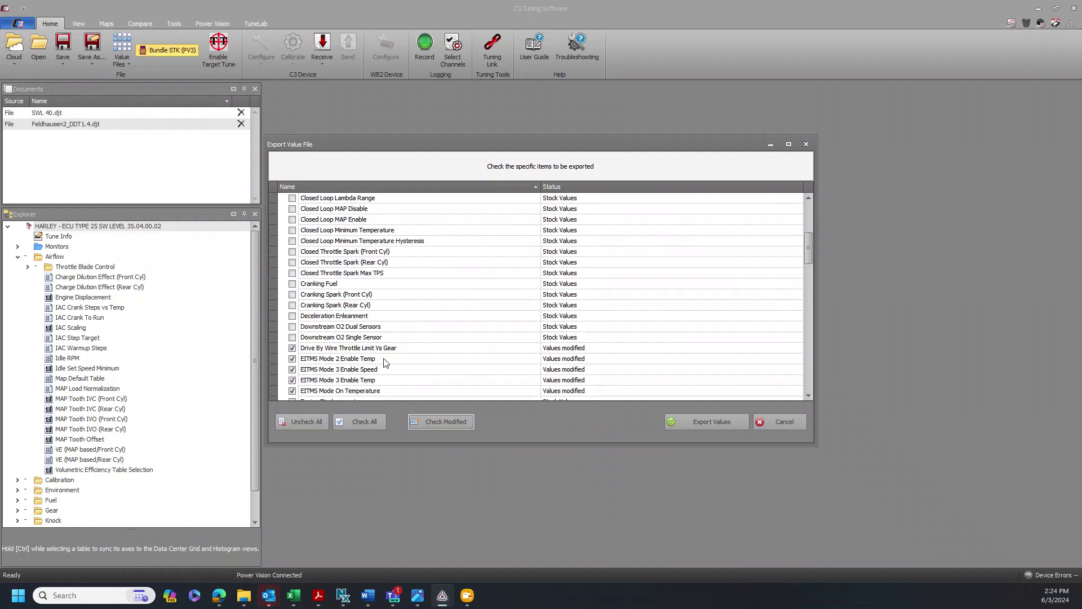
scroll(334, 358, "down", 3)
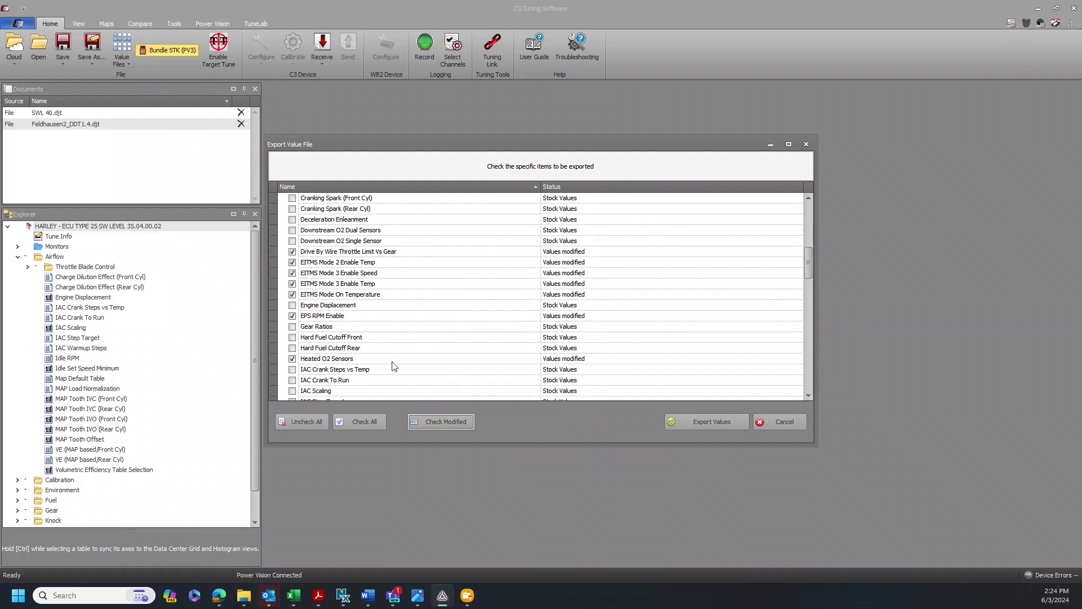
left_click(704, 424)
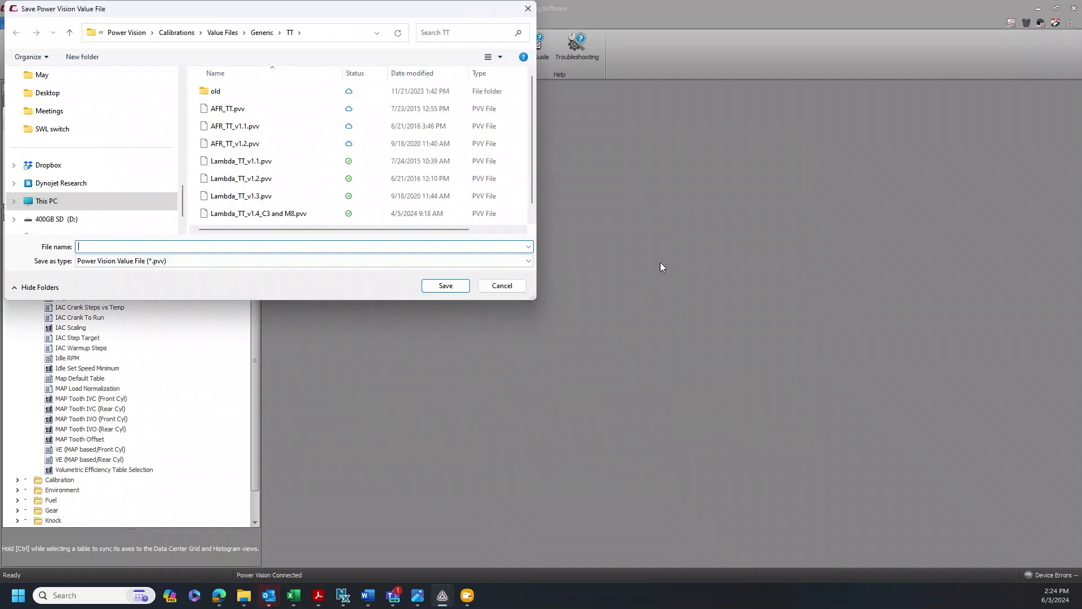
scroll(150, 198, "down", 1)
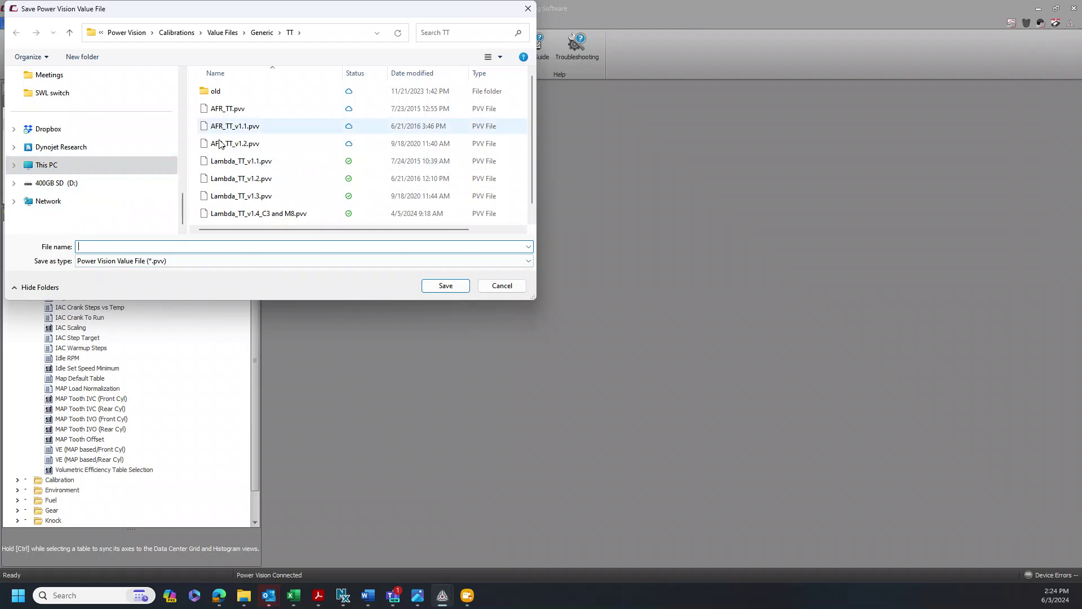
scroll(259, 220, "down", 1)
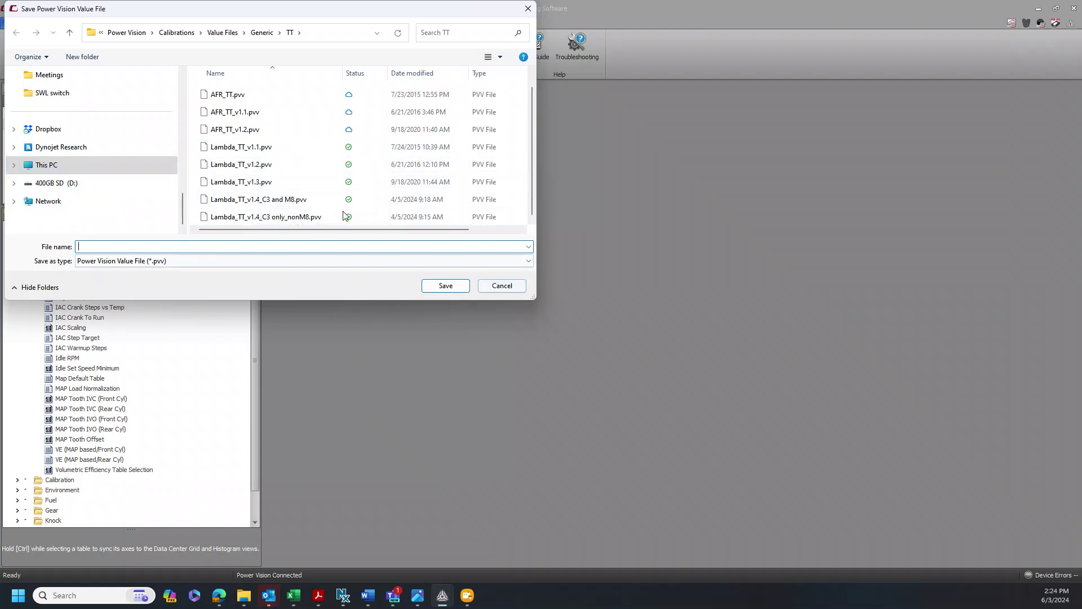
left_click(502, 285)
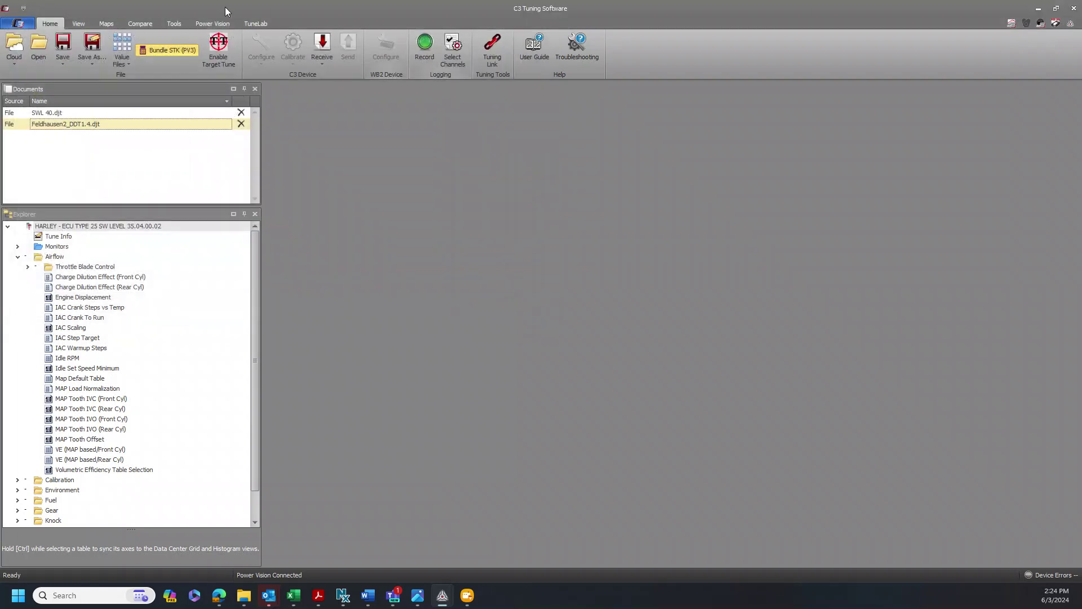
left_click(127, 53)
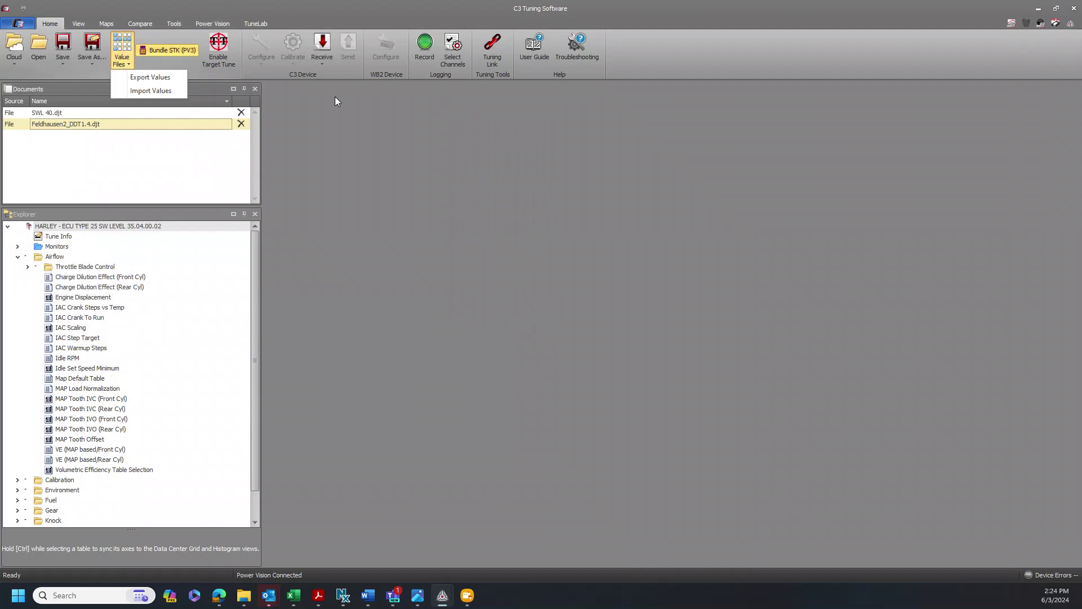
left_click(151, 90)
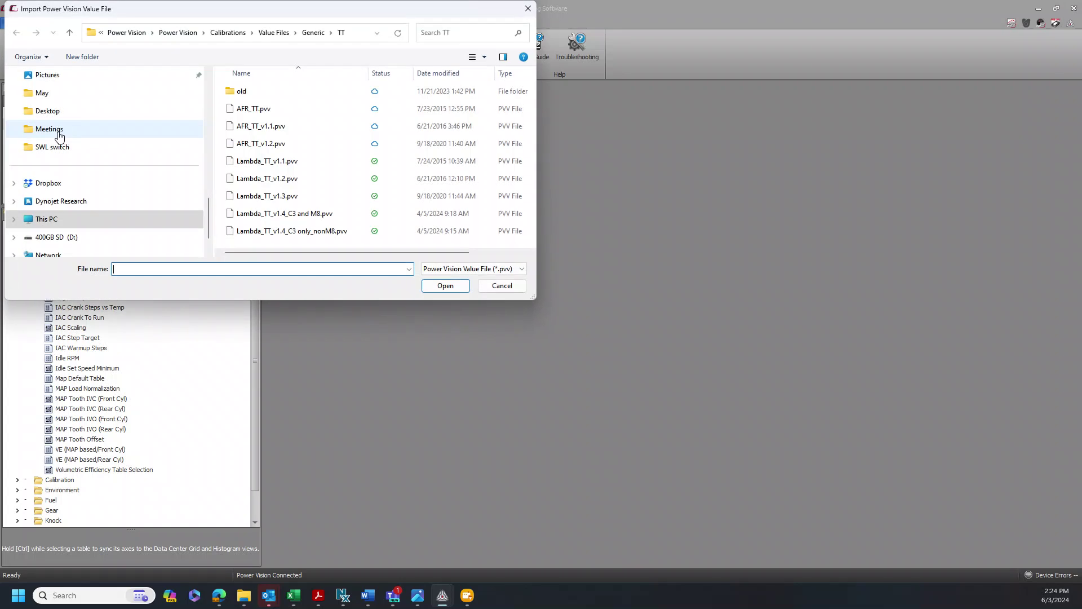
left_click(501, 286)
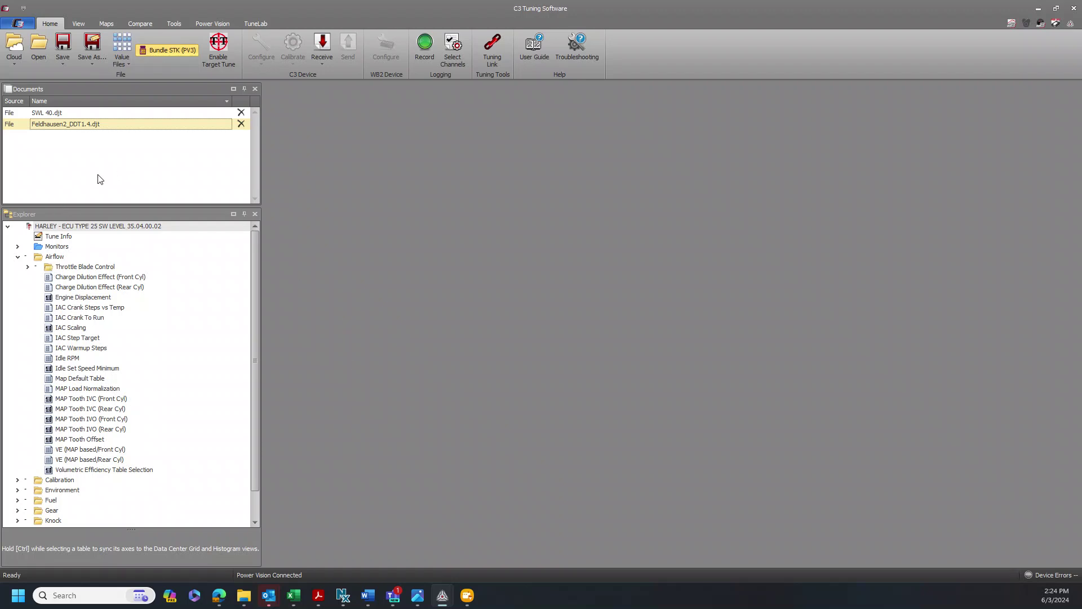
- Use the Feldhausen2_DDT1.4.djt row's context menu to compare it to SWL 40.djt
left_click(44, 115)
left_click(62, 125)
right_click(80, 125)
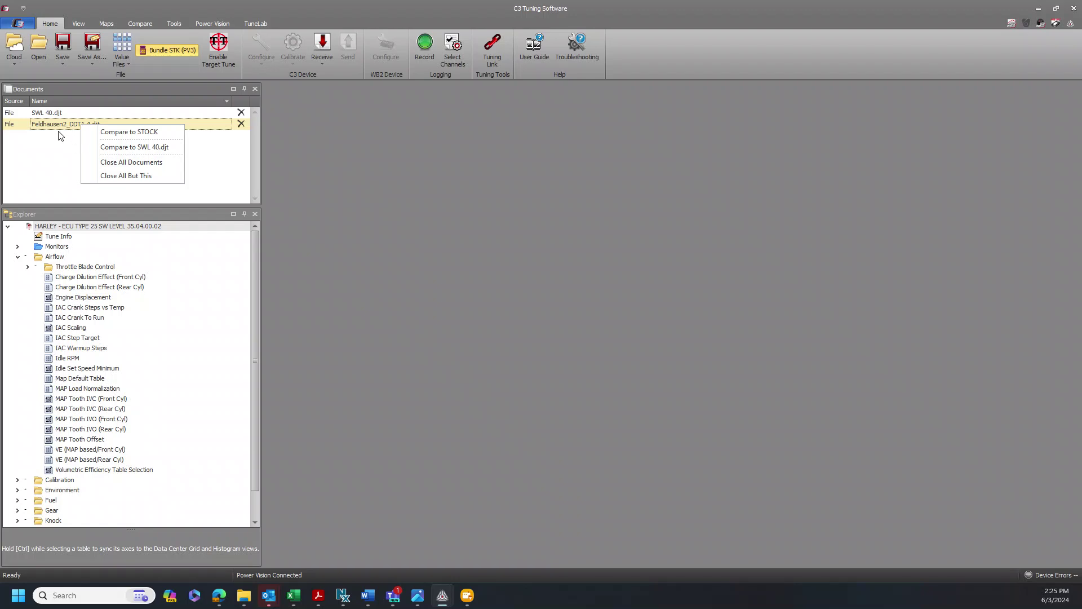
left_click(133, 148)
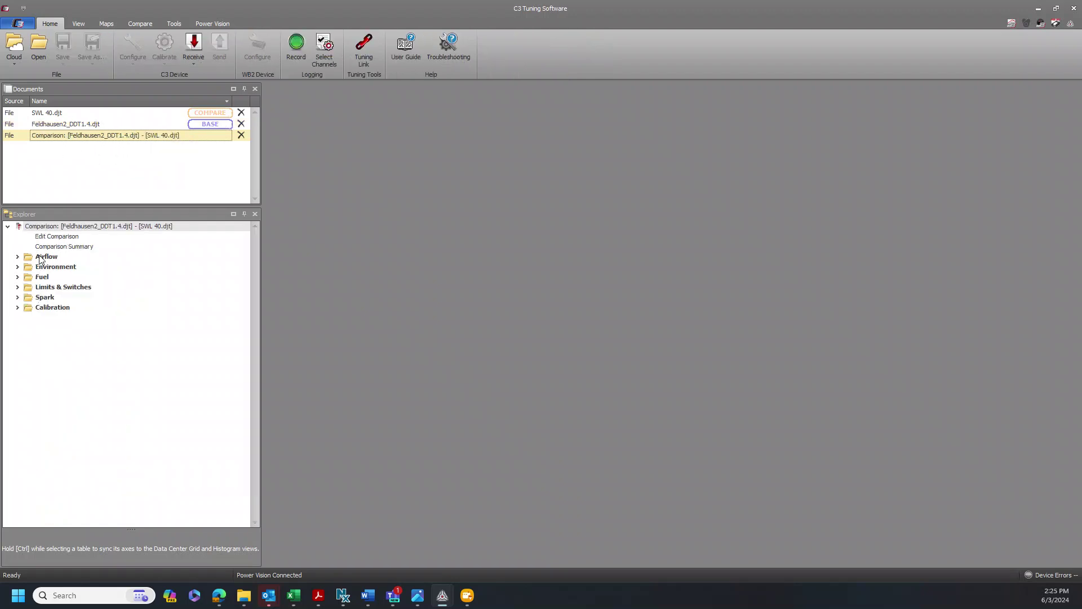
- Open the Airflow VE (MAP based/Front Cyl) diff, toggle Percent View off again, and select all cells
left_click(18, 257)
left_click(74, 287)
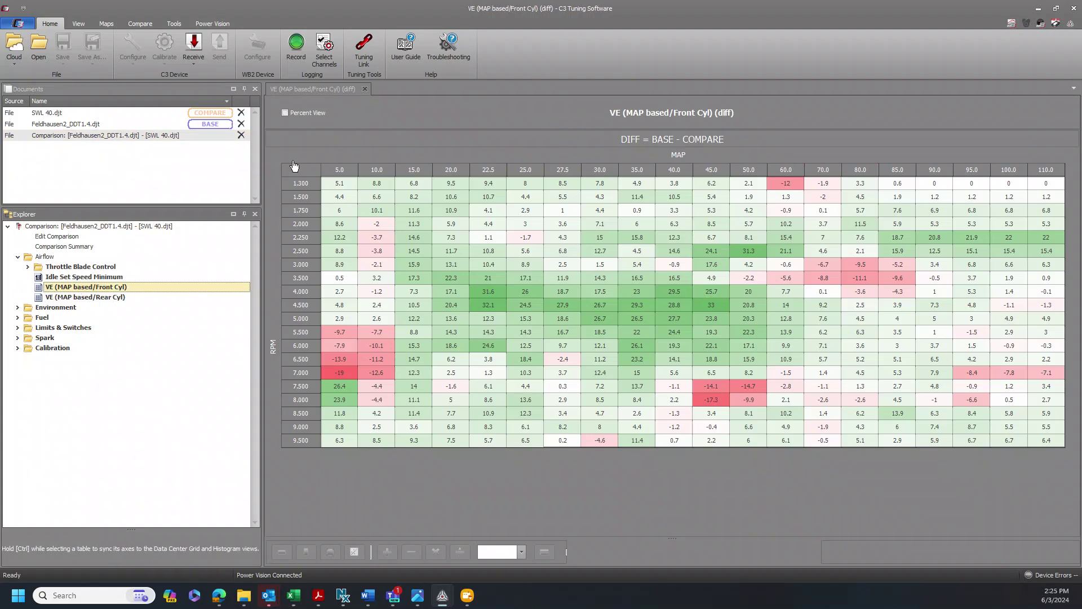
left_click(285, 112)
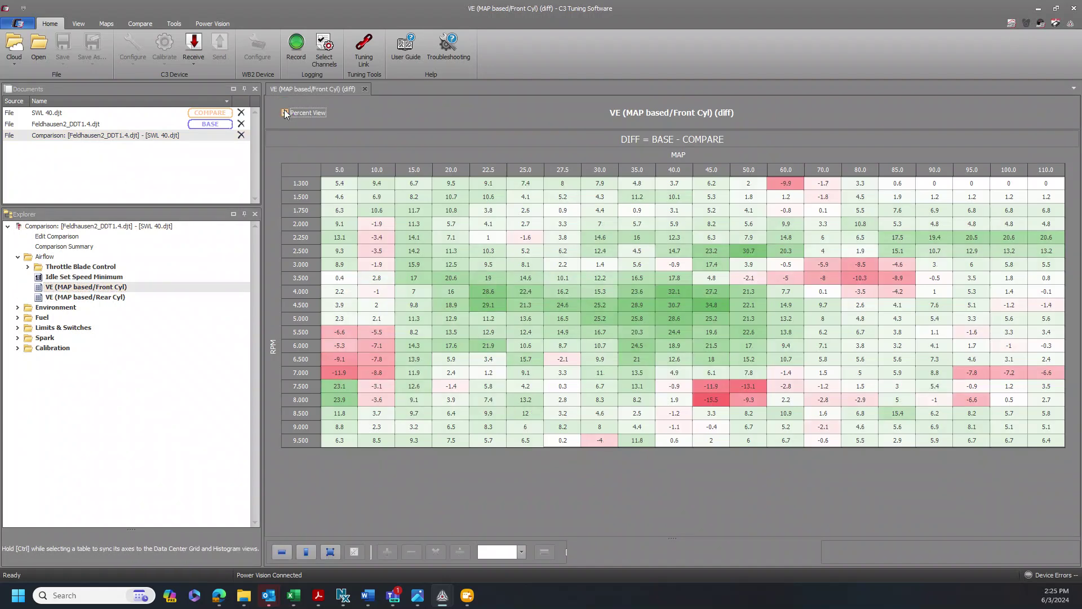
left_click(285, 113)
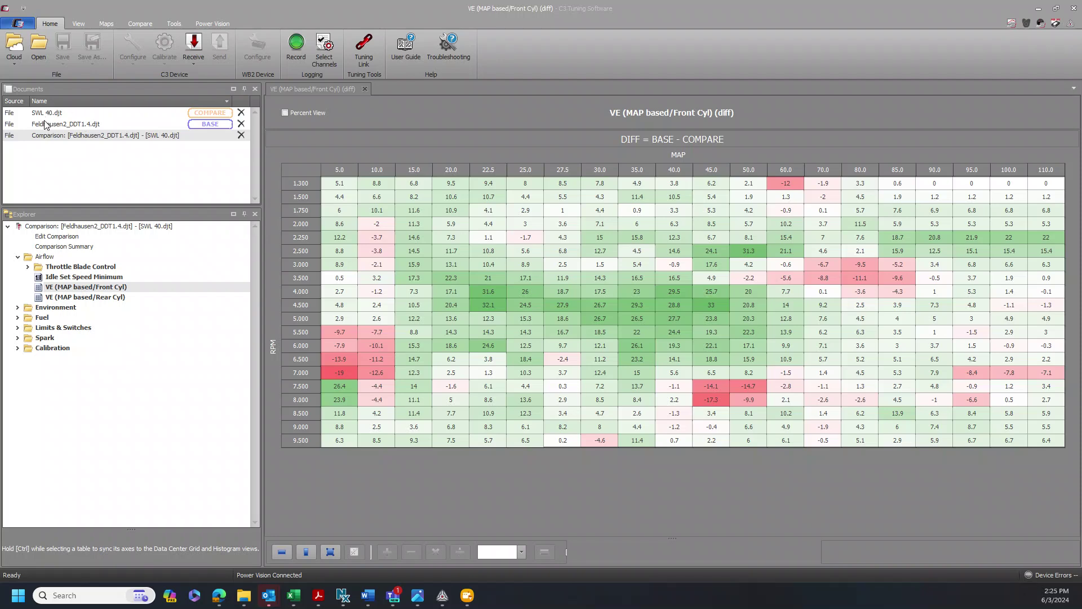
left_click(298, 171)
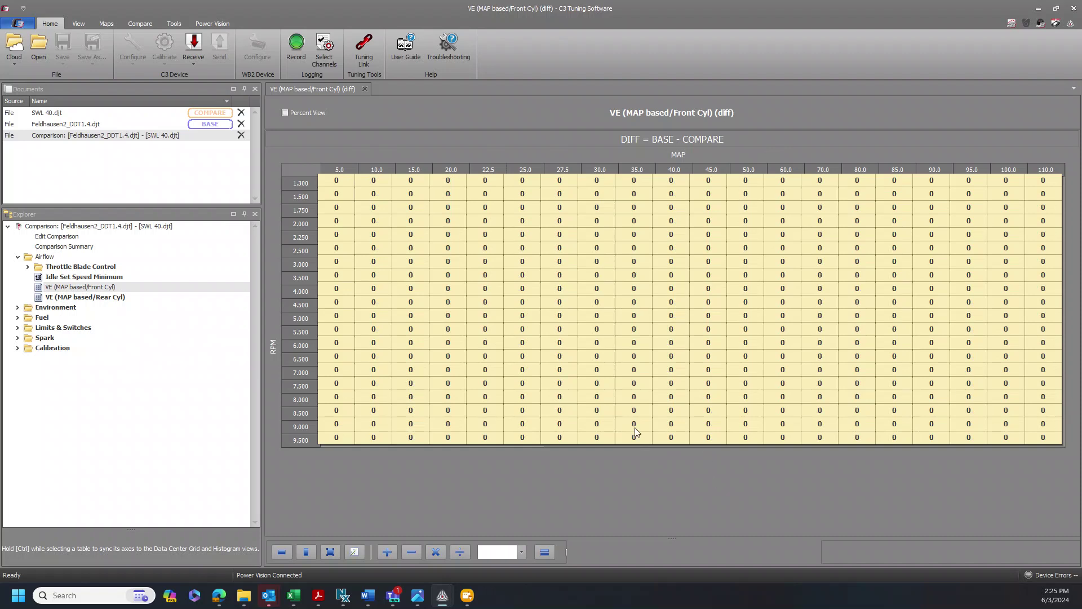
left_click(492, 289)
left_click(54, 124)
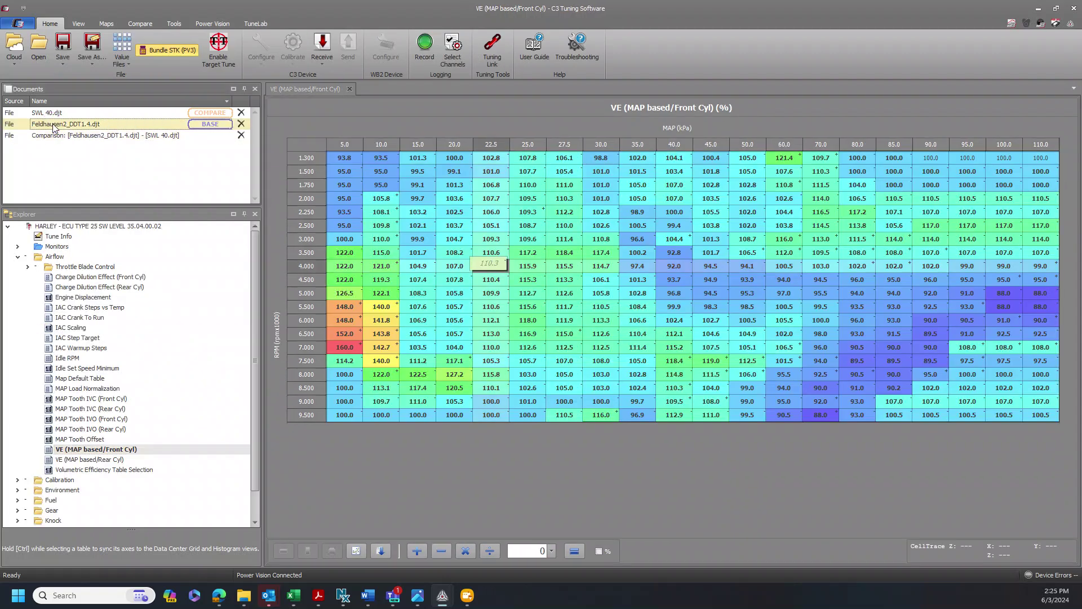
left_click(56, 112)
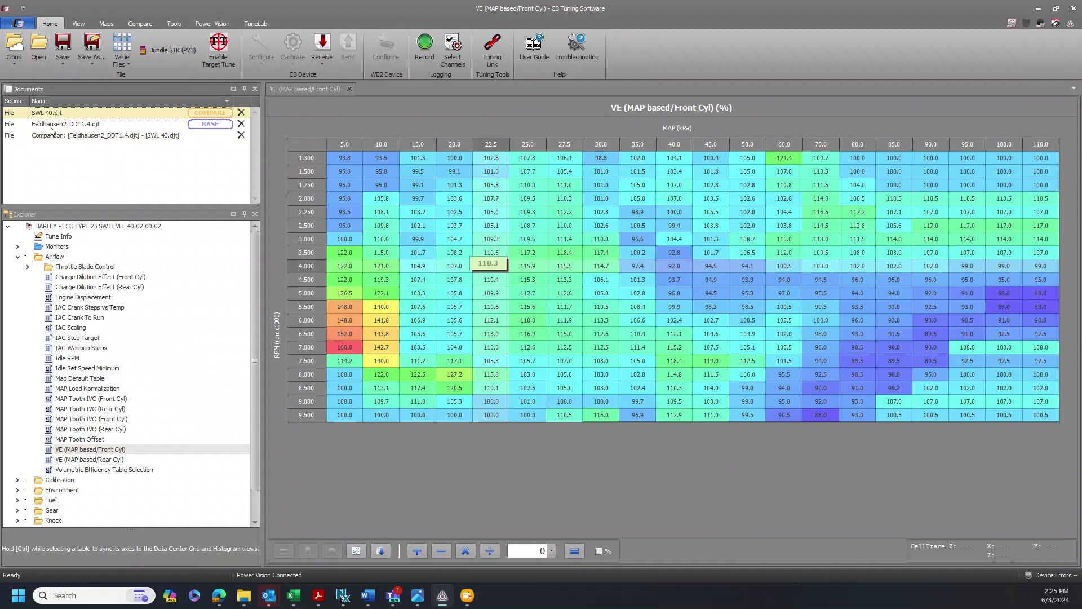
left_click(52, 125)
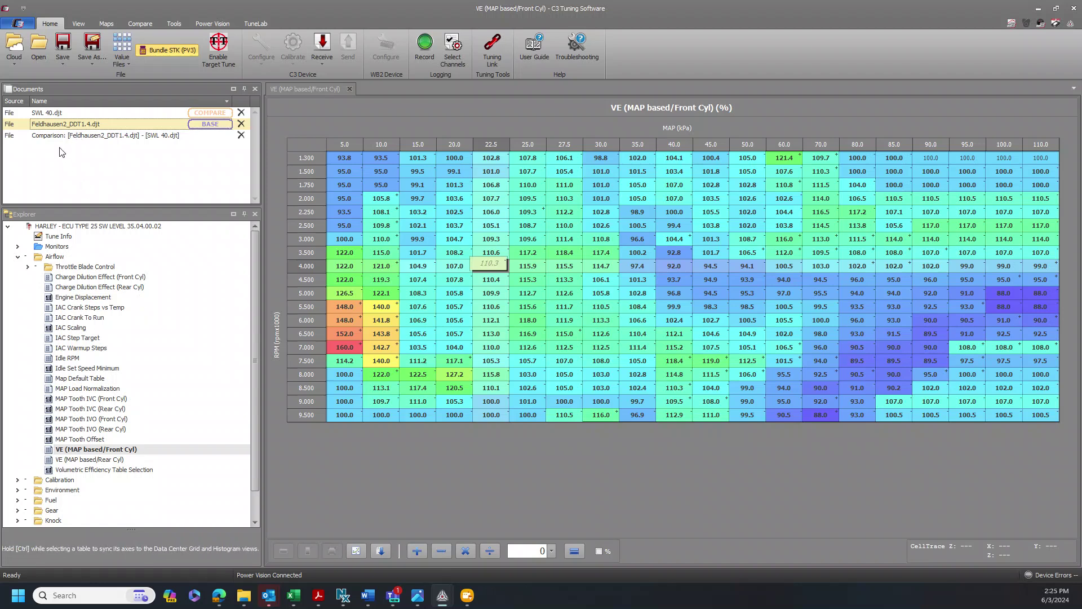
left_click(60, 136)
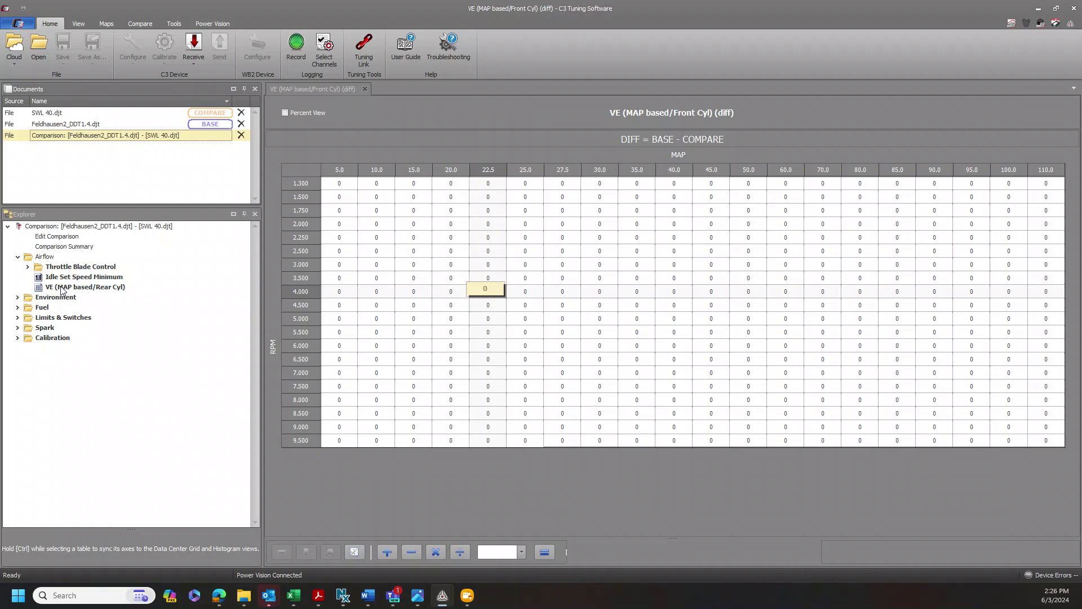
- Select all cells of the VE (MAP based/Rear Cyl) diff, check Feldhausen2's rear VE, then clear the selection
left_click(62, 288)
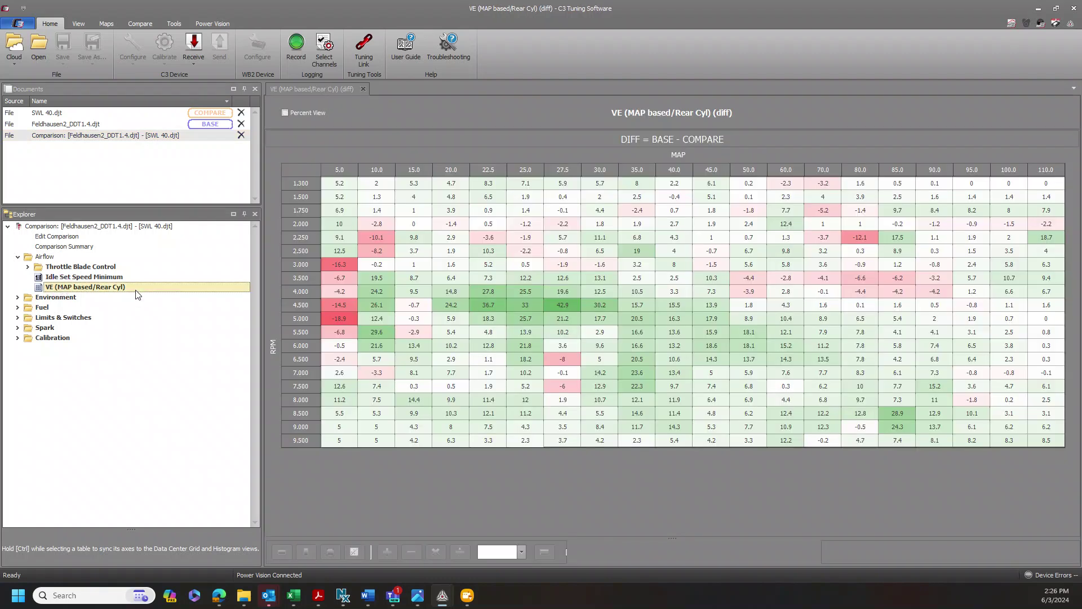
left_click(297, 170)
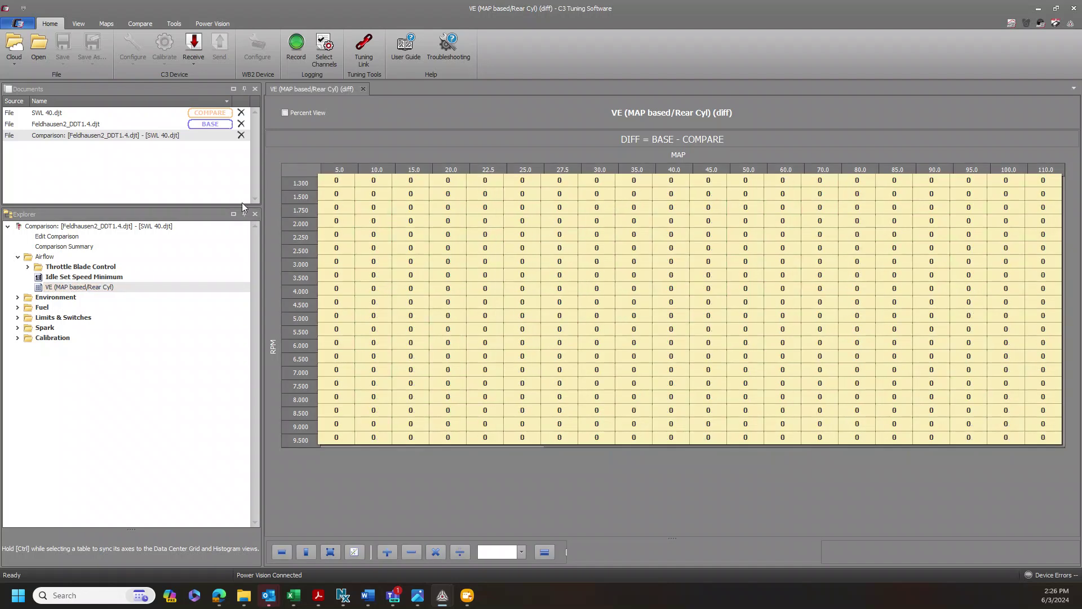
double_click(66, 124)
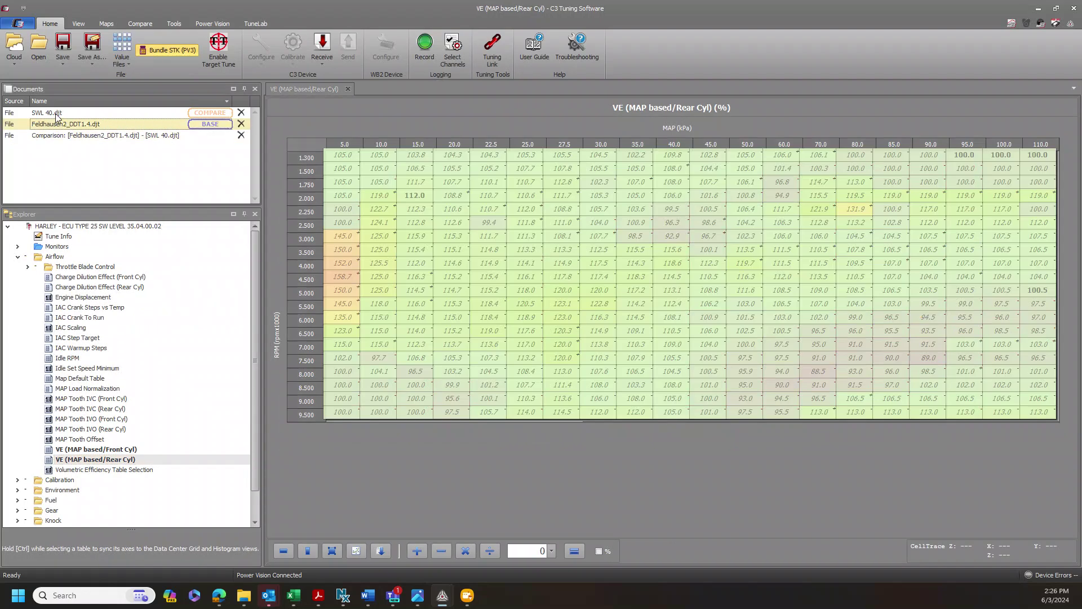
double_click(73, 137)
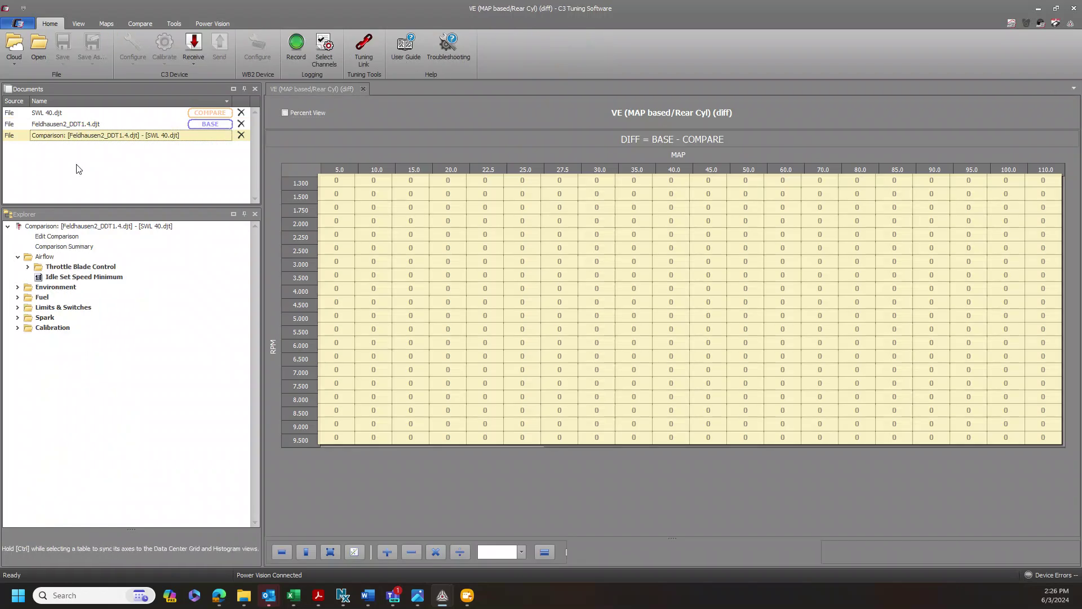
left_click(407, 222)
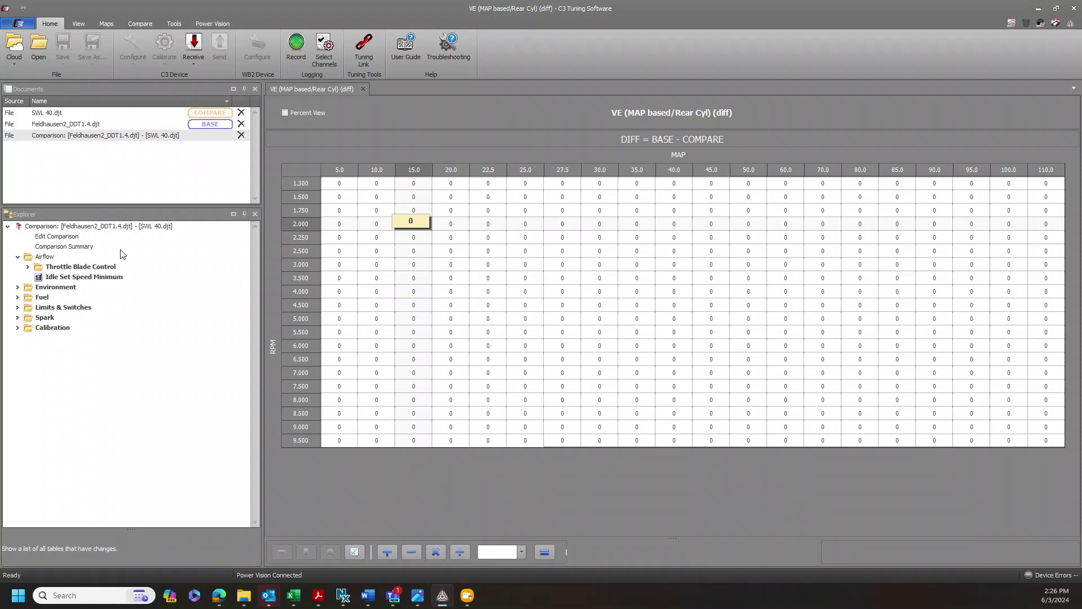